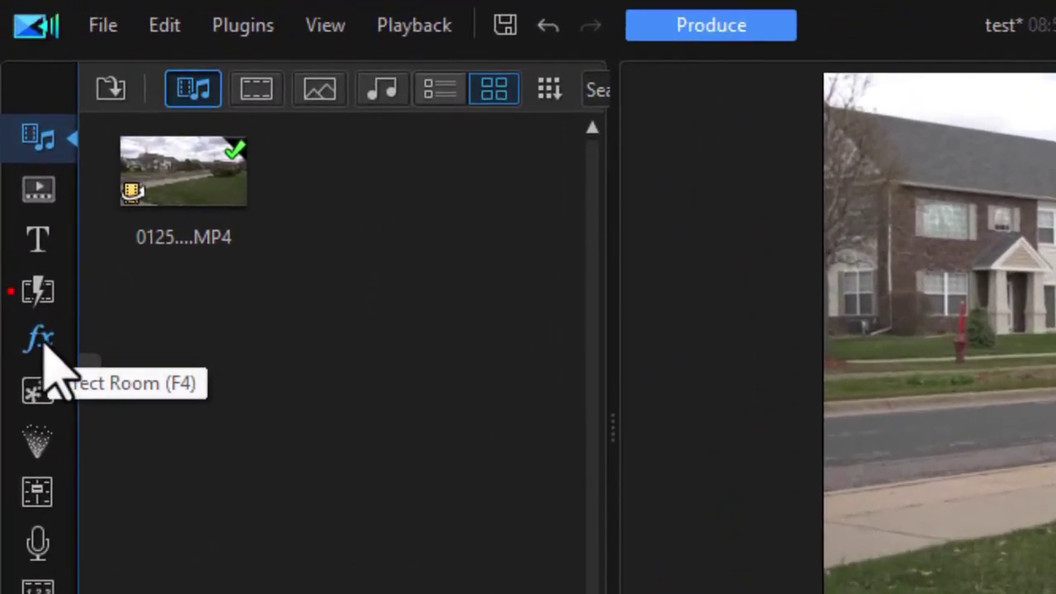
# Step: Show the 3rd Party video effects in Details view, scrolled to BCC Wire Remover
pyautogui.click(45, 346)
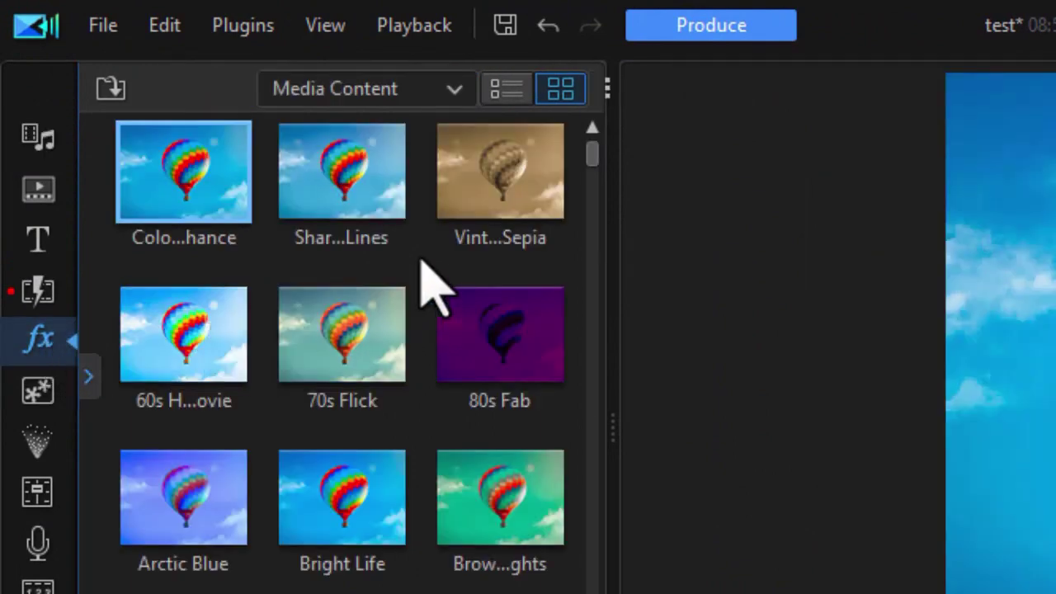
pyautogui.click(456, 89)
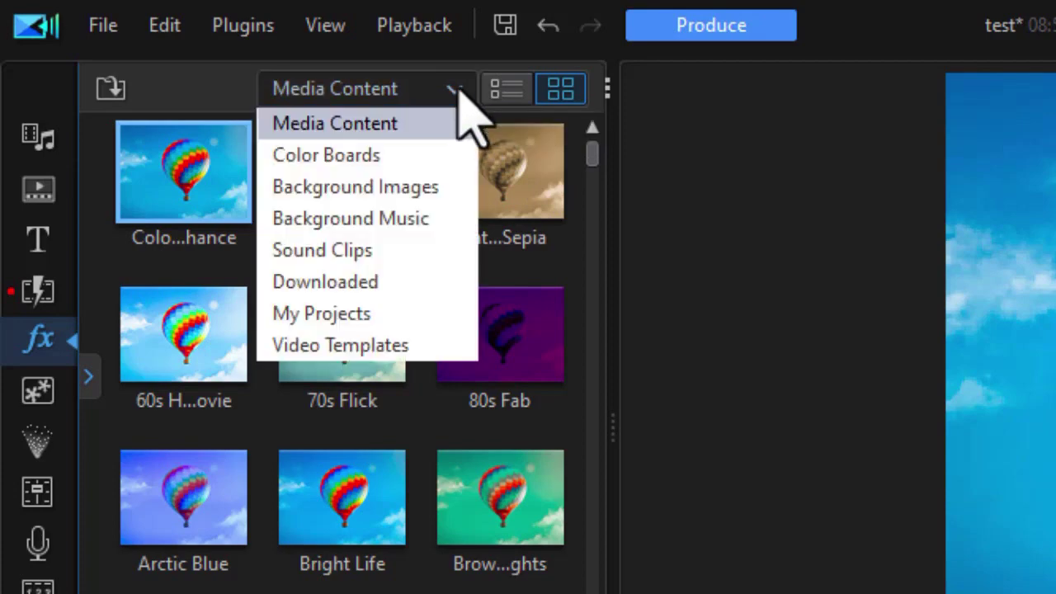
pyautogui.click(398, 116)
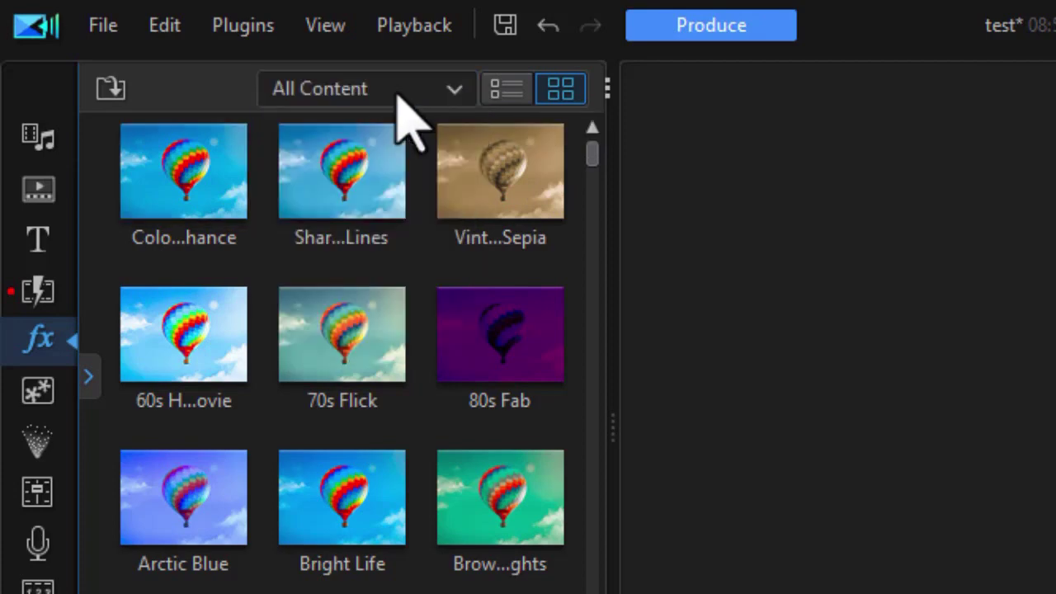
pyautogui.click(458, 92)
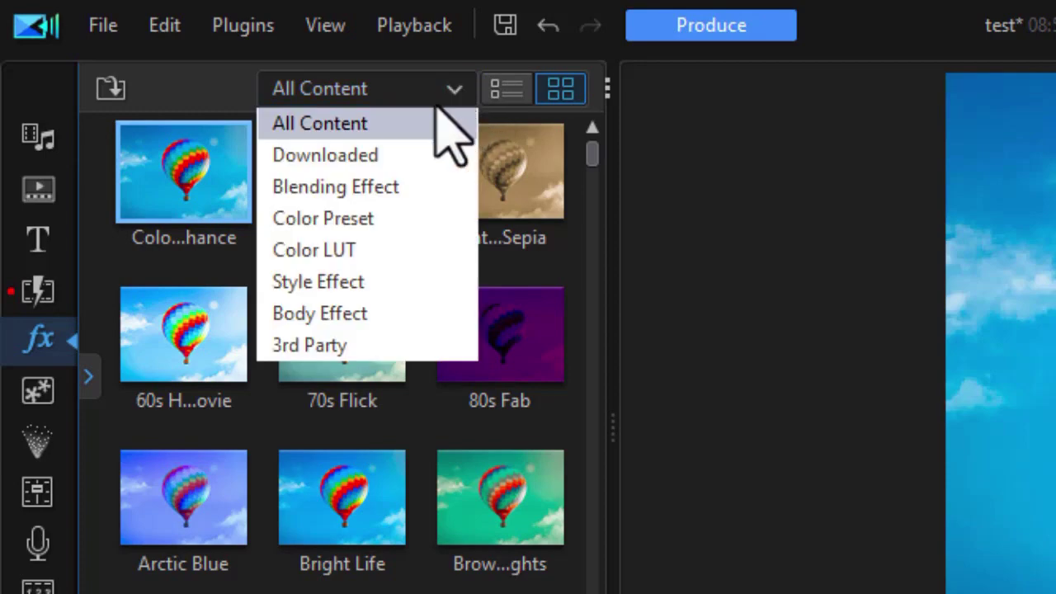
pyautogui.click(377, 347)
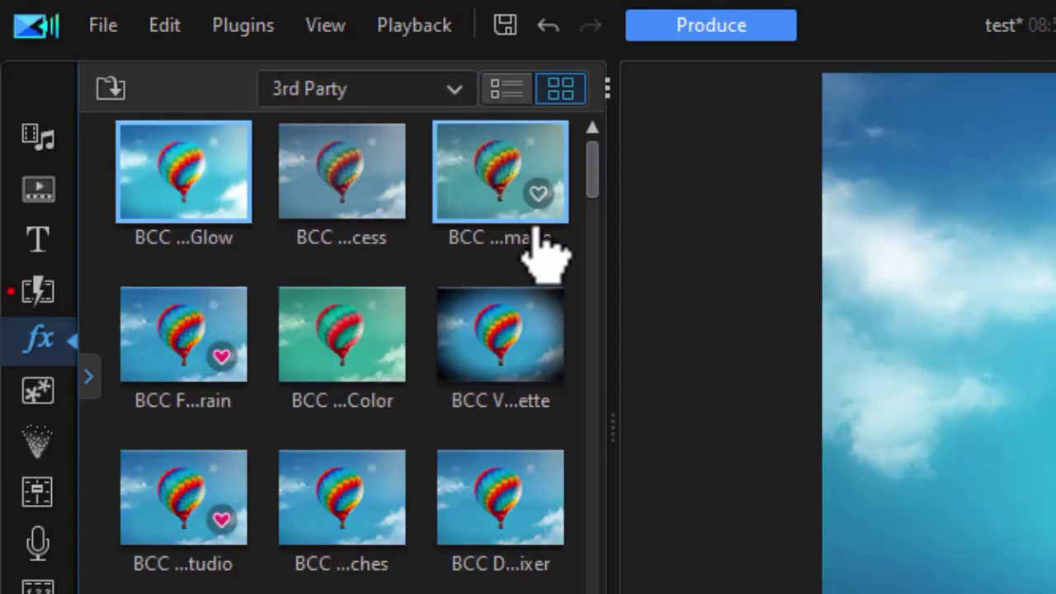
pyautogui.click(507, 93)
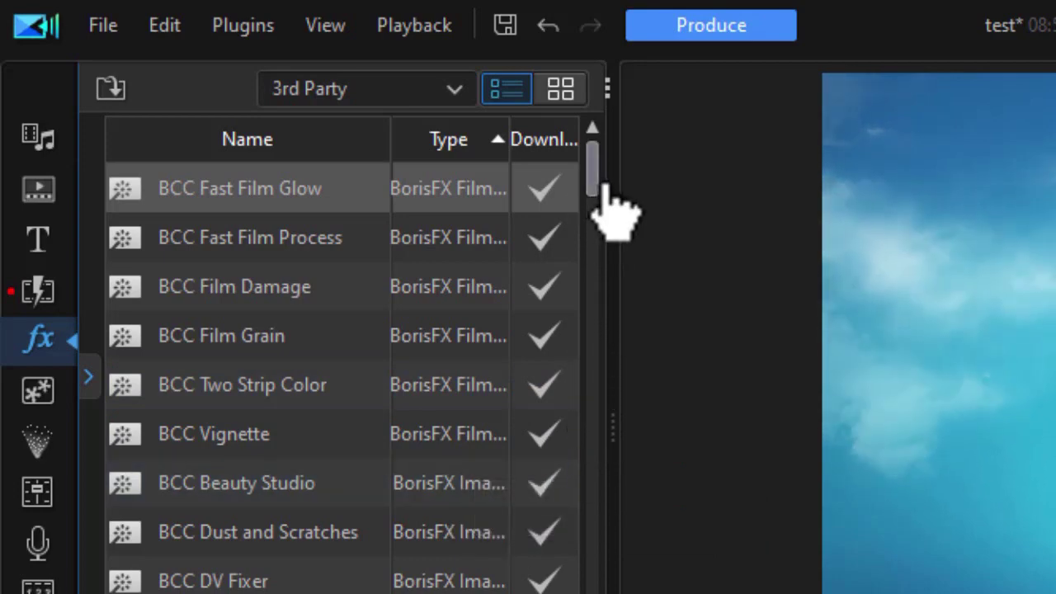
pyautogui.moveTo(607, 190); pyautogui.dragTo(603, 209)
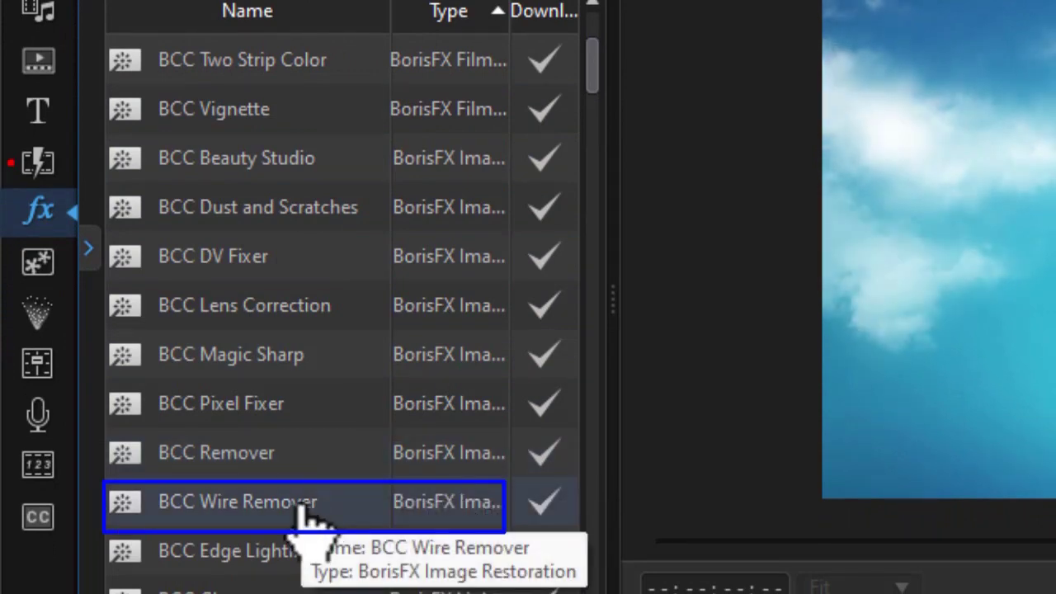
# Step: Apply BCC Wire Remover to the street clip and open its settings (Width 40, Feathering 80, Cover)
pyautogui.moveTo(305, 516); pyautogui.dragTo(330, 502)
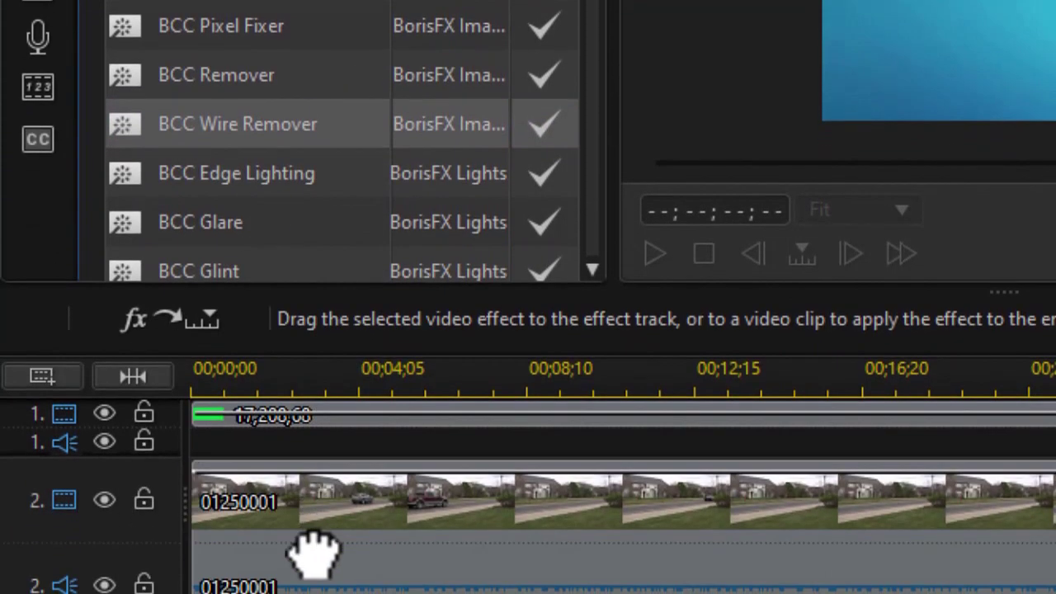
pyautogui.moveTo(313, 553); pyautogui.dragTo(388, 566)
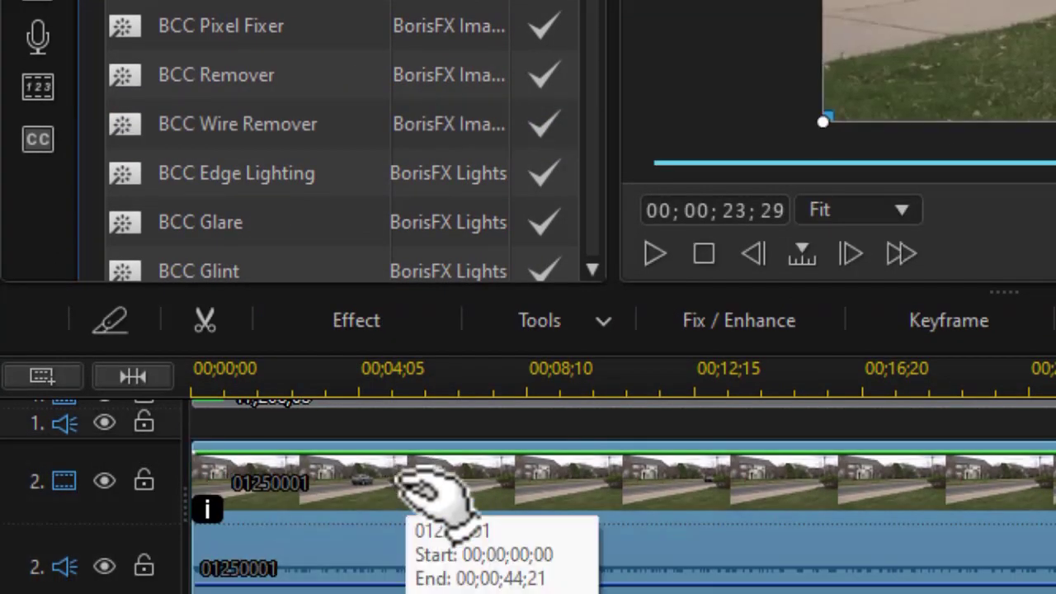
pyautogui.moveTo(211, 536)
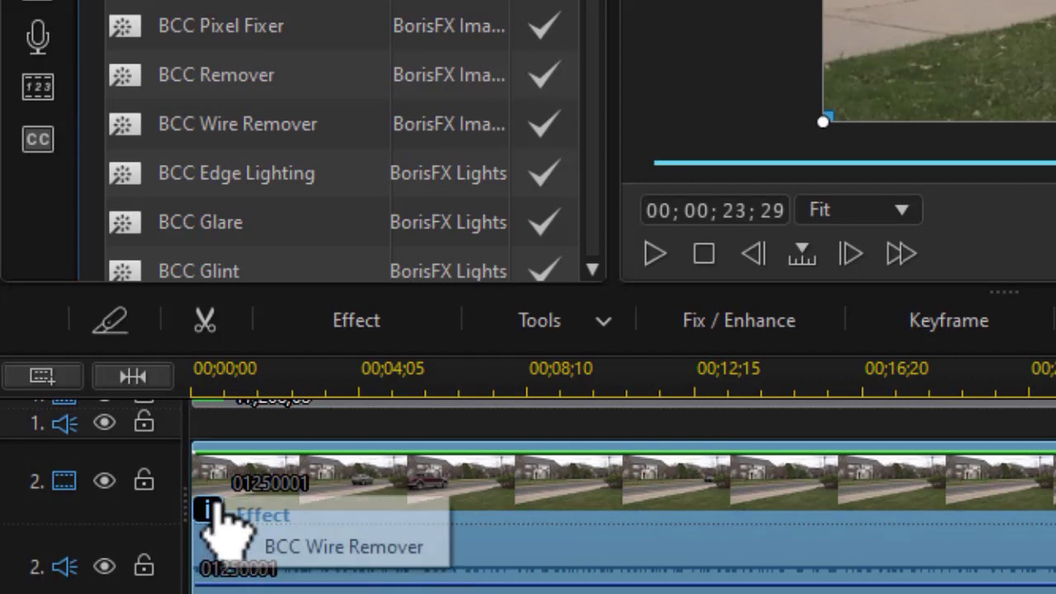
pyautogui.click(361, 549)
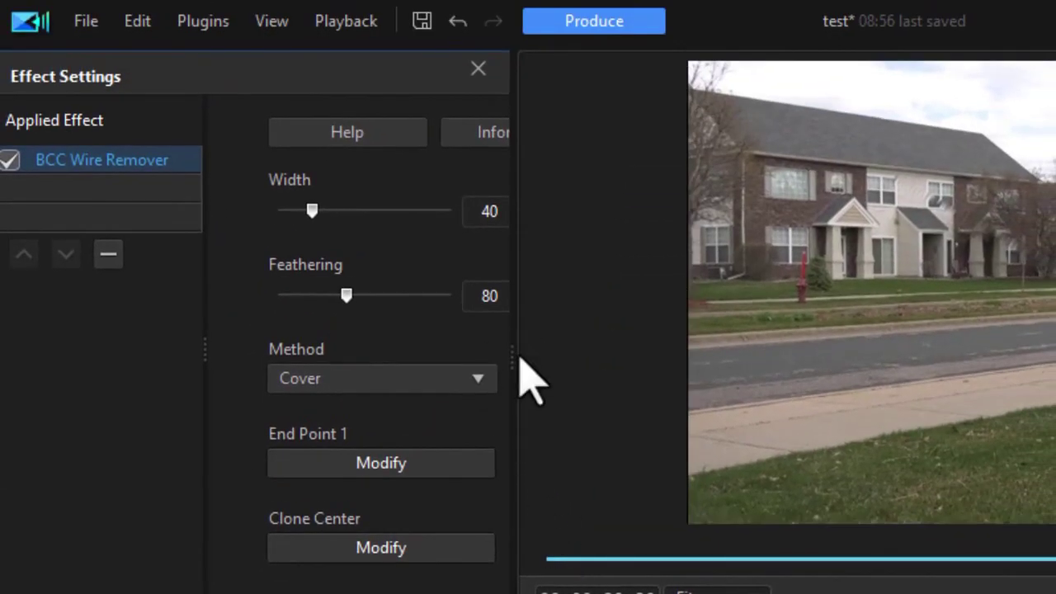
# Step: Widen the Effect Settings panel, keep Method on Cover, and set View to Preview Area
pyautogui.moveTo(514, 353); pyautogui.dragTo(858, 381)
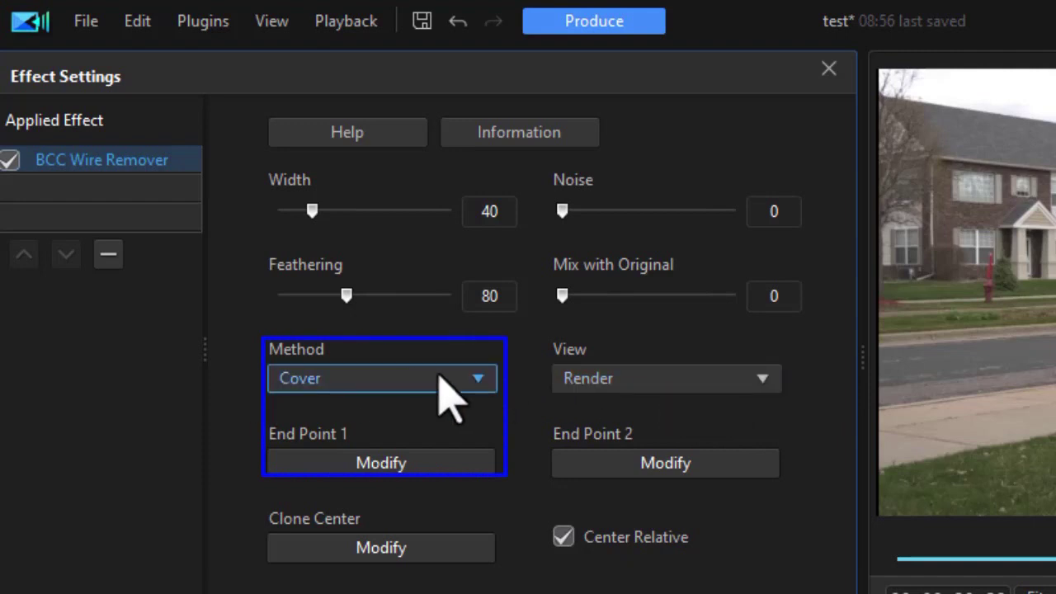
pyautogui.click(481, 381)
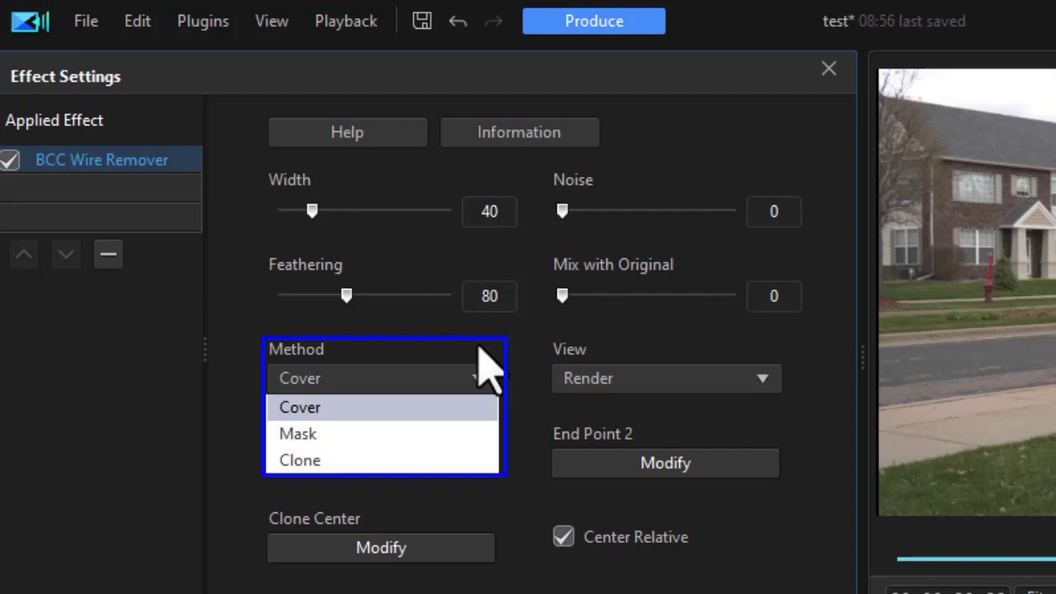
pyautogui.click(479, 346)
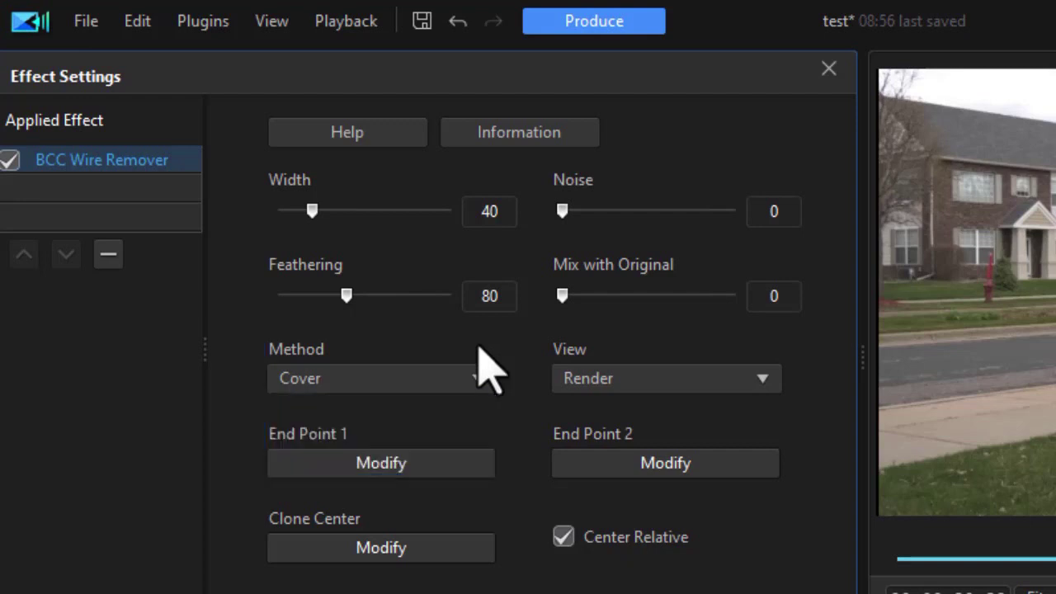
pyautogui.click(767, 388)
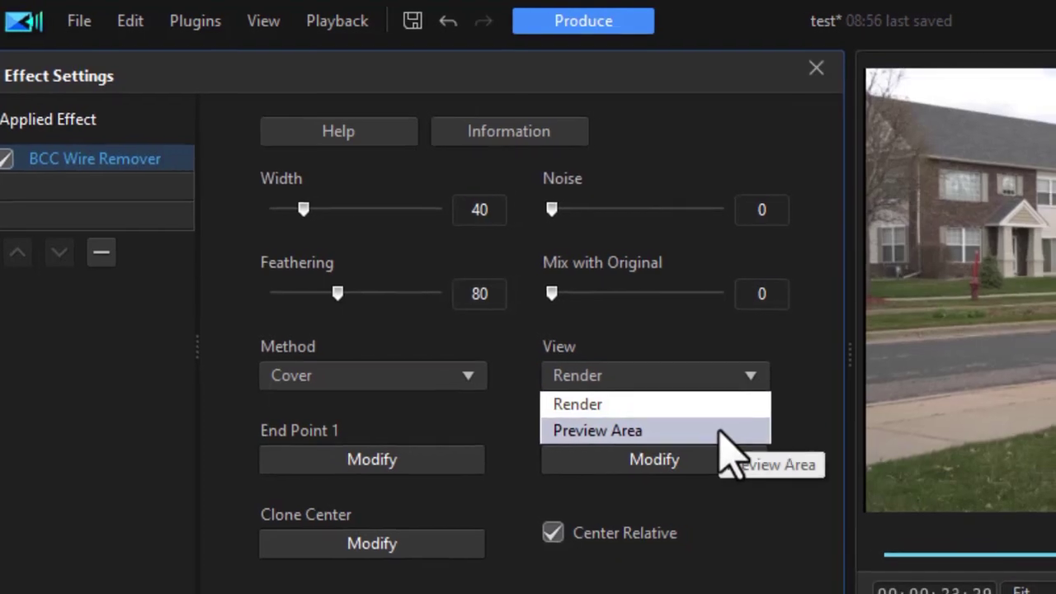
pyautogui.click(720, 430)
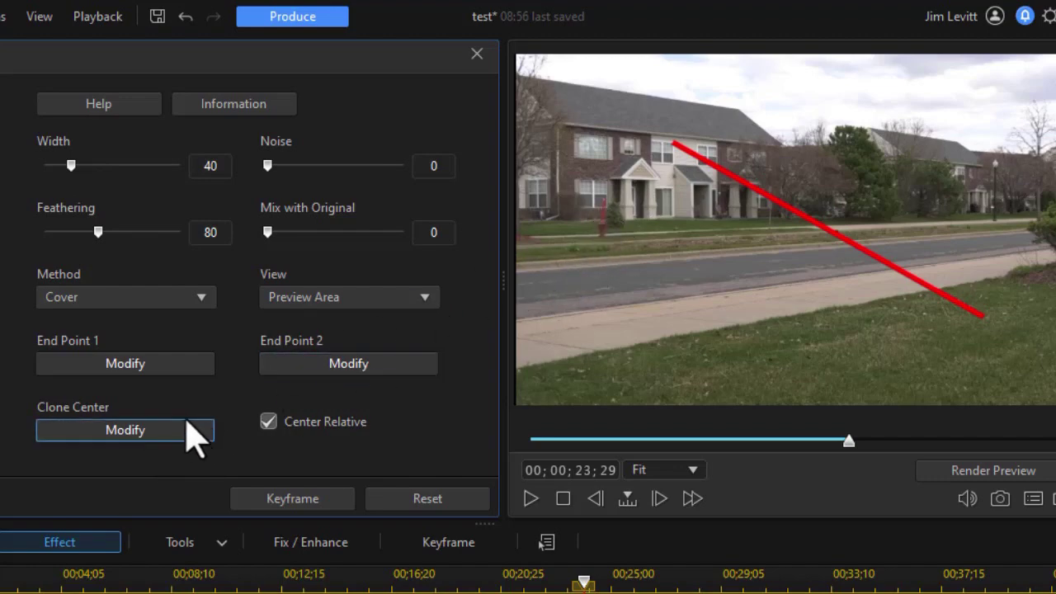
# Step: Move End Point 1 to the hydrant's top and End Point 2 to its base
pyautogui.click(140, 365)
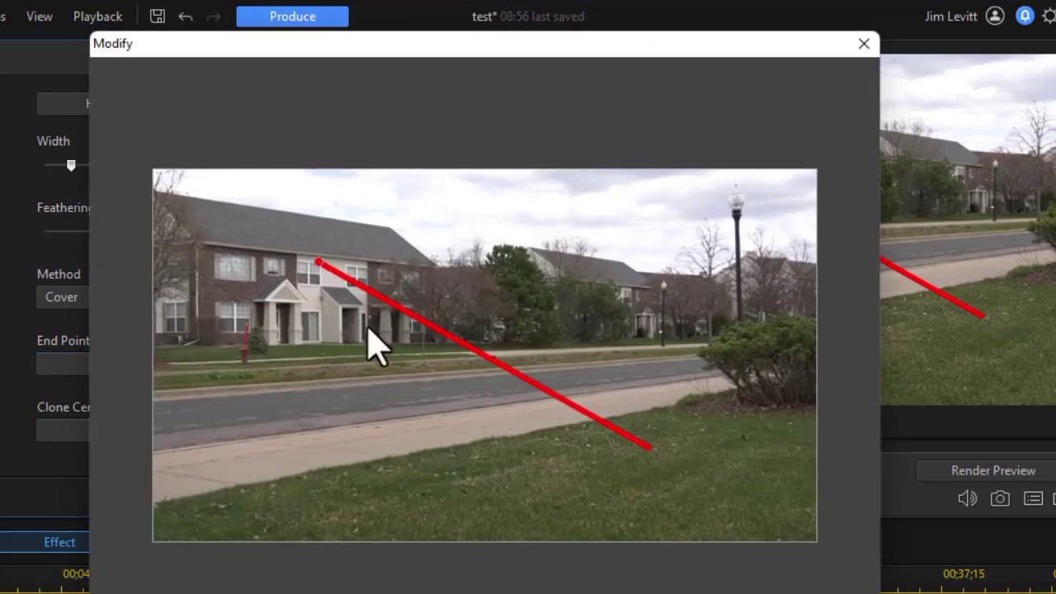
pyautogui.moveTo(319, 262); pyautogui.dragTo(245, 324)
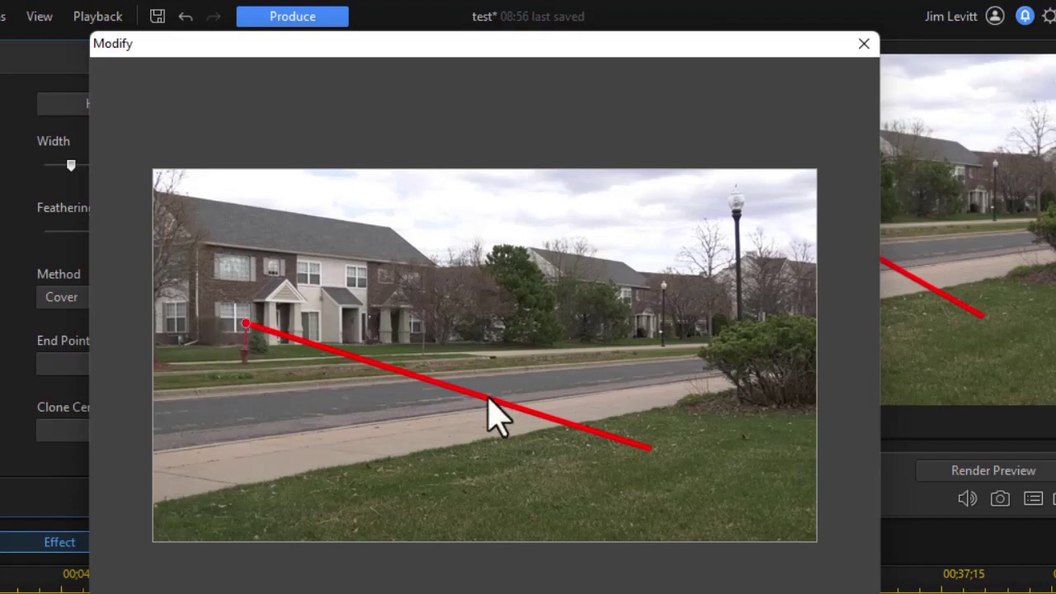
pyautogui.click(541, 546)
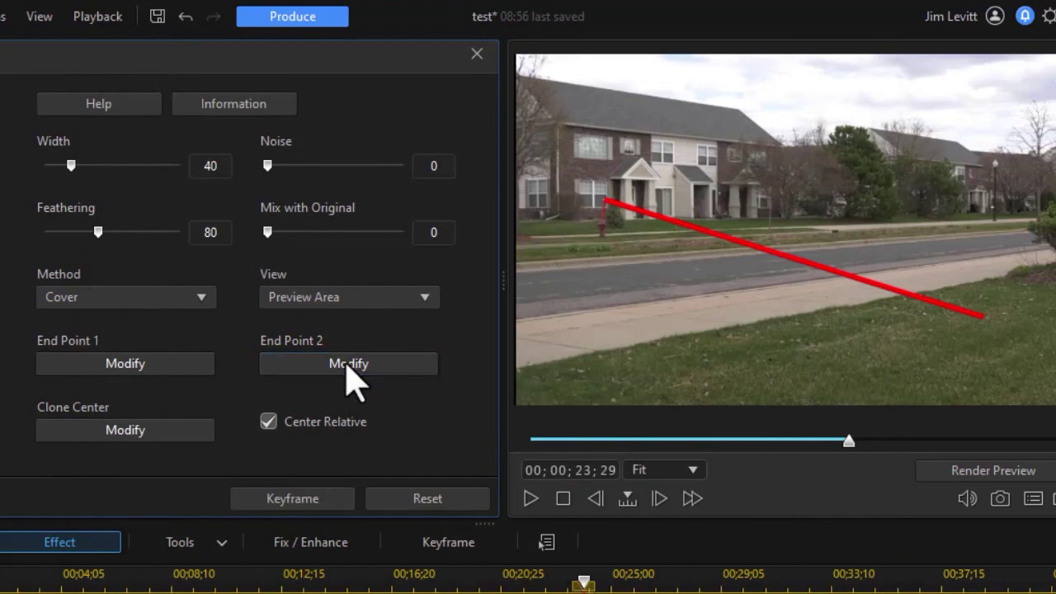
pyautogui.click(347, 366)
pyautogui.moveTo(652, 448); pyautogui.dragTo(245, 362)
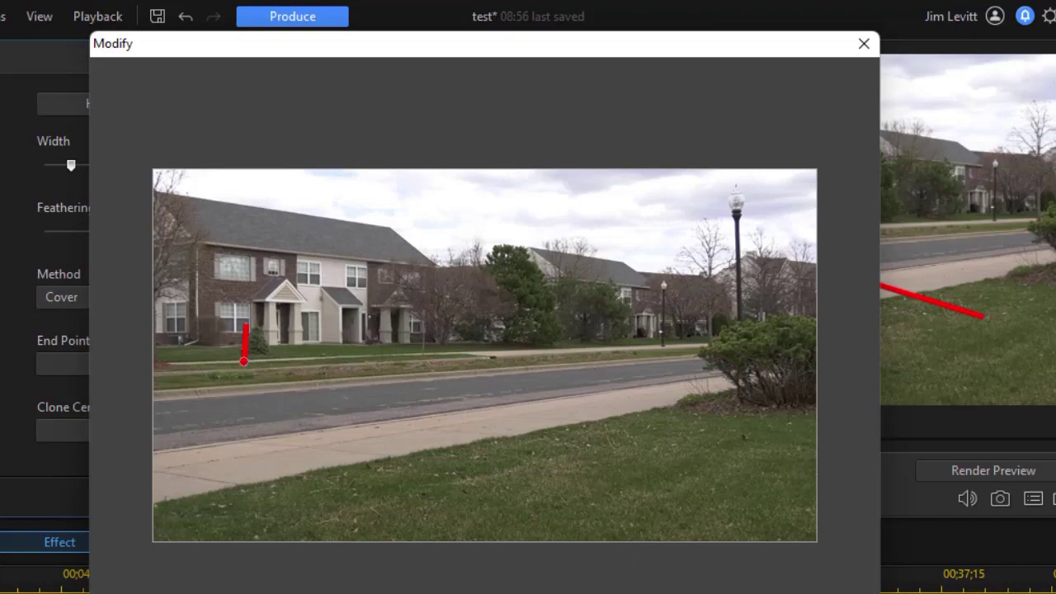
pyautogui.click(771, 590)
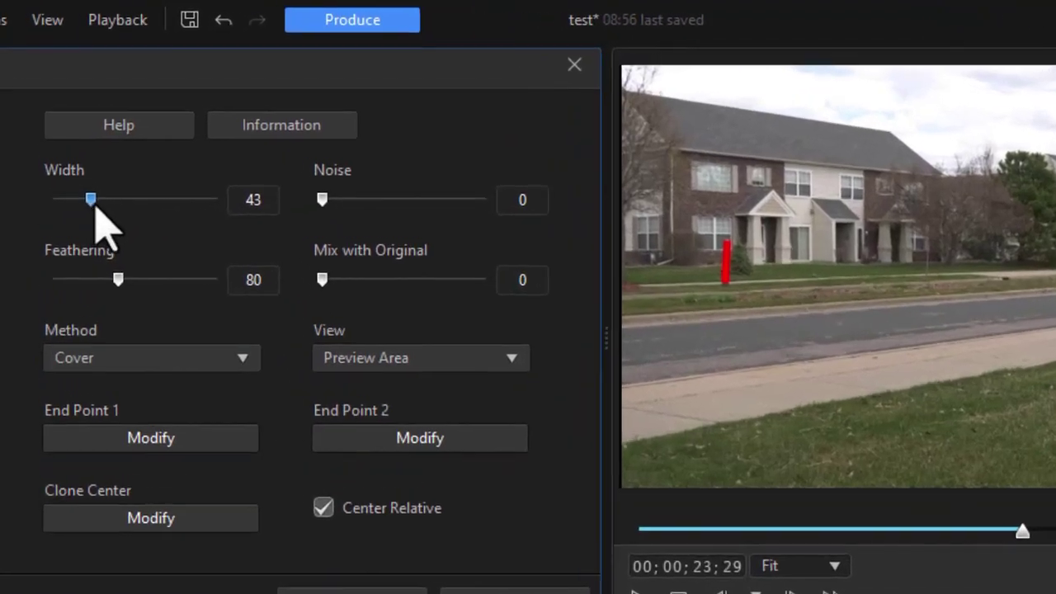
# Step: Set Width 47, Noise 15 and Feathering 52, and switch View to Render
pyautogui.moveTo(75, 165); pyautogui.dragTo(204, 176)
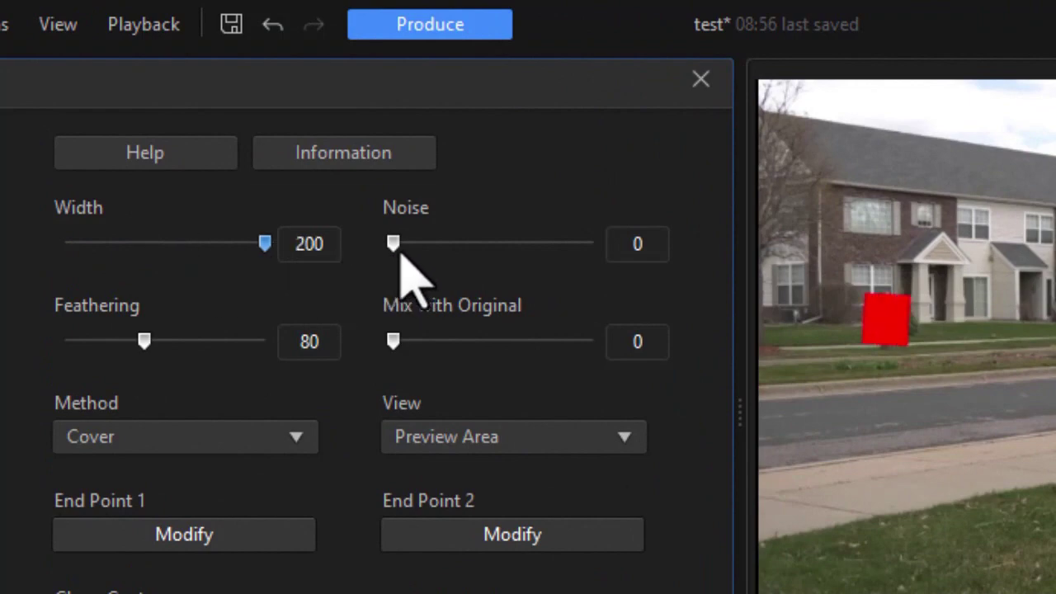
pyautogui.moveTo(262, 251); pyautogui.dragTo(113, 255)
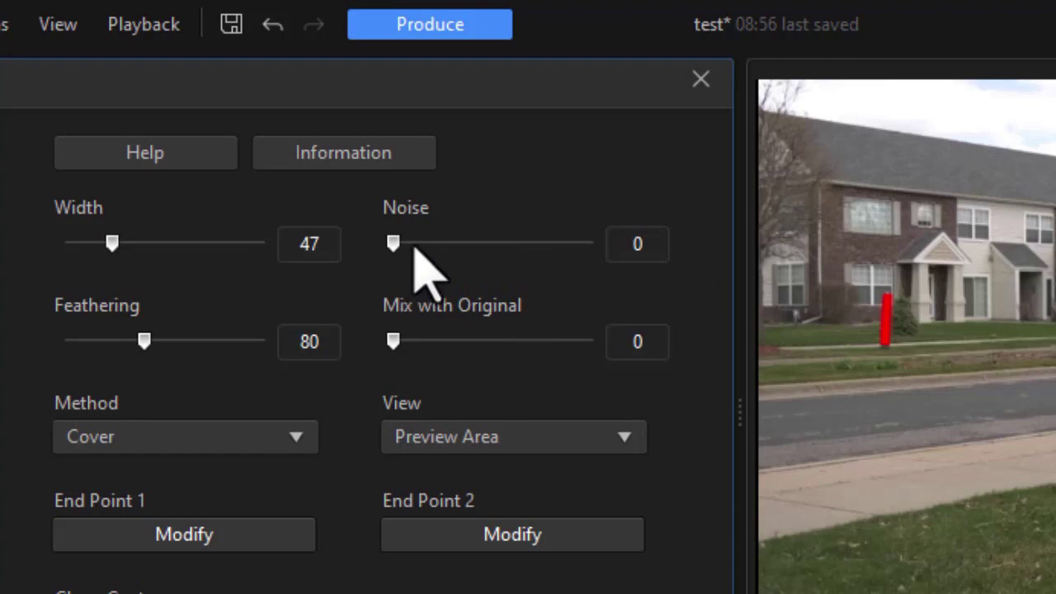
pyautogui.moveTo(398, 250)
pyautogui.mouseDown()
pyautogui.moveTo(397, 241)
pyautogui.moveTo(422, 256)
pyautogui.moveTo(411, 247)
pyautogui.mouseUp()
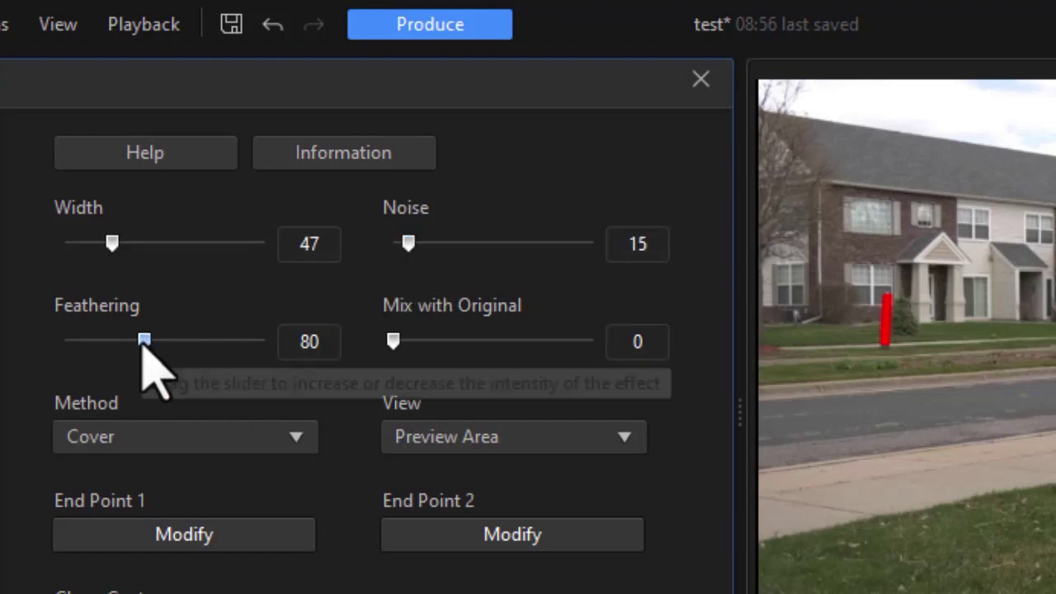
pyautogui.moveTo(140, 345); pyautogui.dragTo(120, 346)
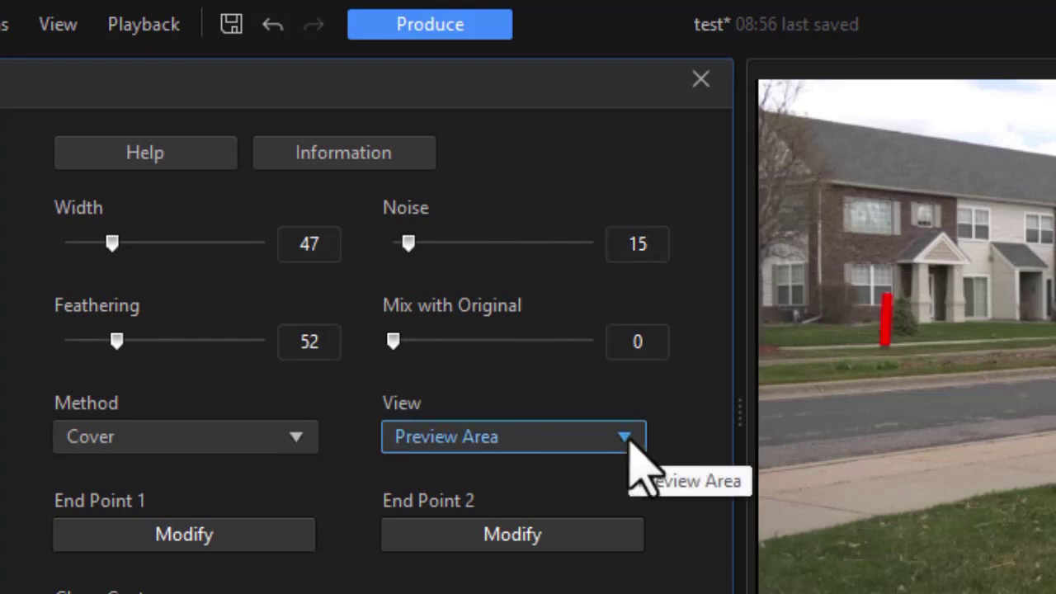
pyautogui.click(628, 443)
pyautogui.click(611, 469)
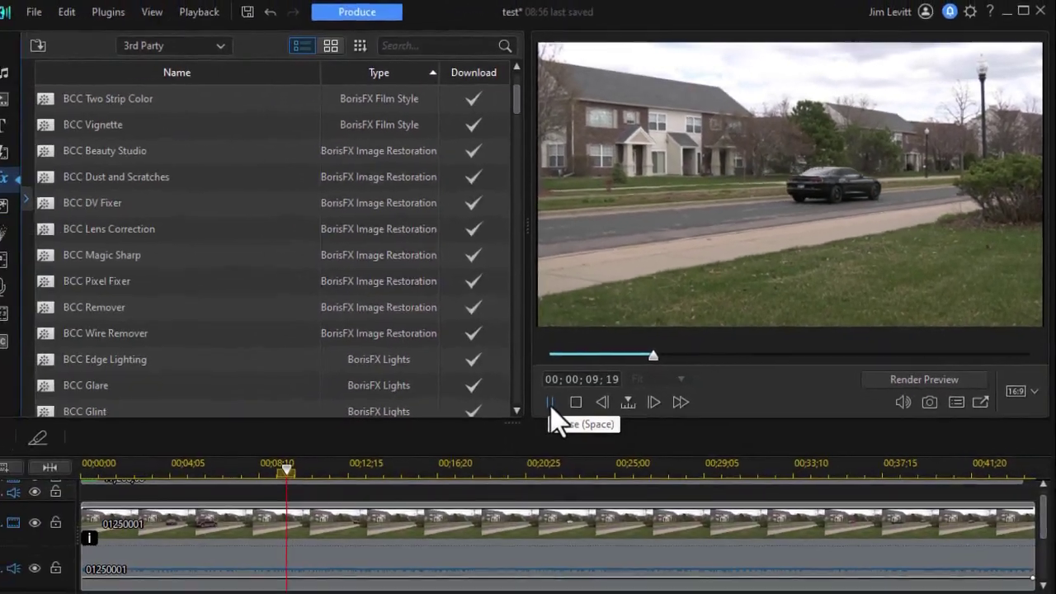
# Step: Stop the street clip's playback at 00;00;10;00
pyautogui.click(559, 397)
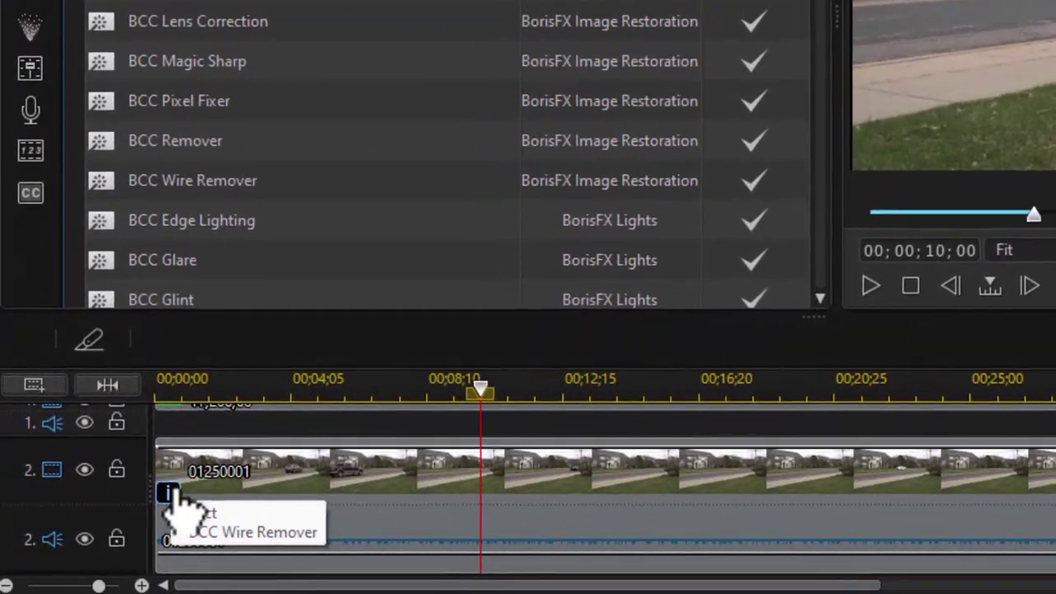
# Step: Reopen the clip's BCC Wire Remover settings and change Method from Cover to Clone
pyautogui.click(110, 530)
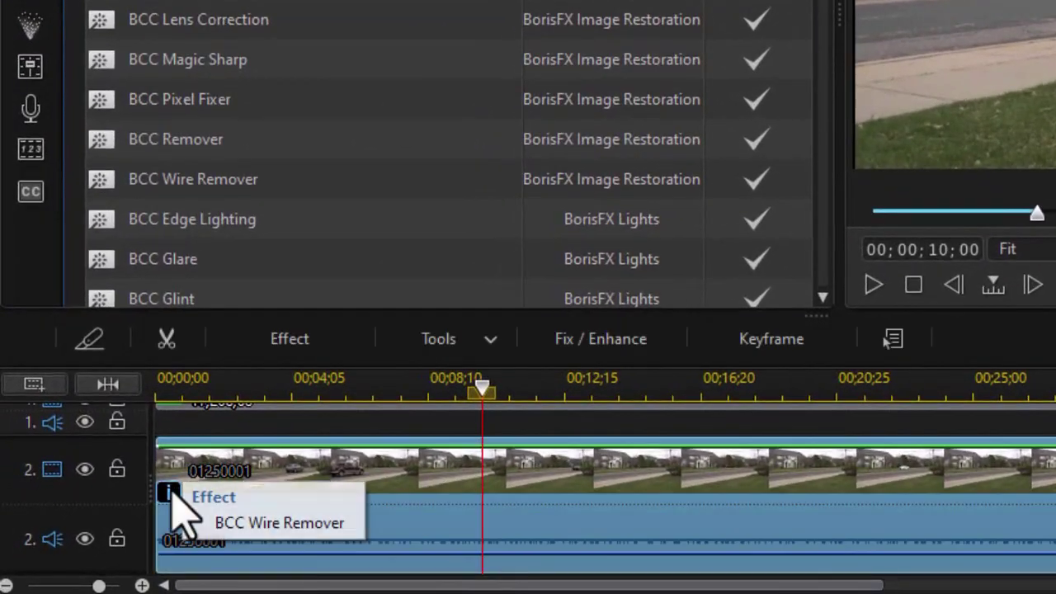
pyautogui.click(278, 528)
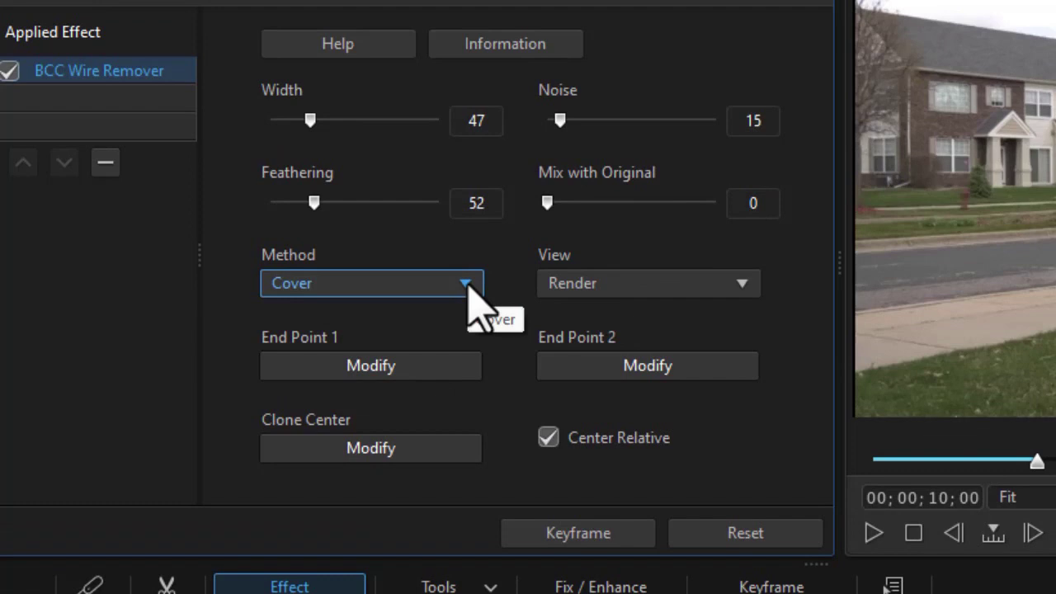
pyautogui.click(467, 284)
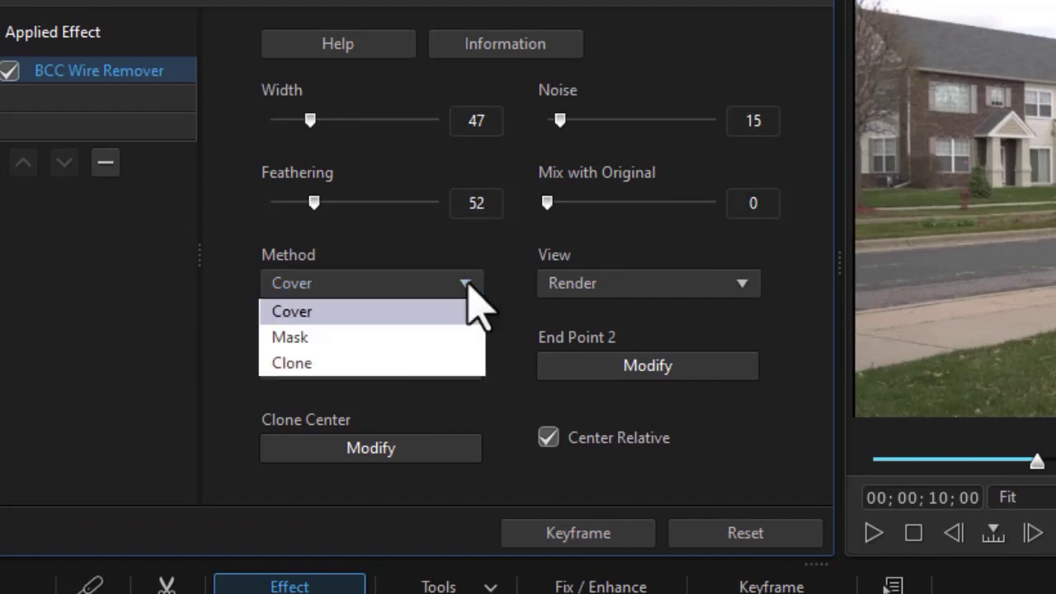
pyautogui.click(420, 363)
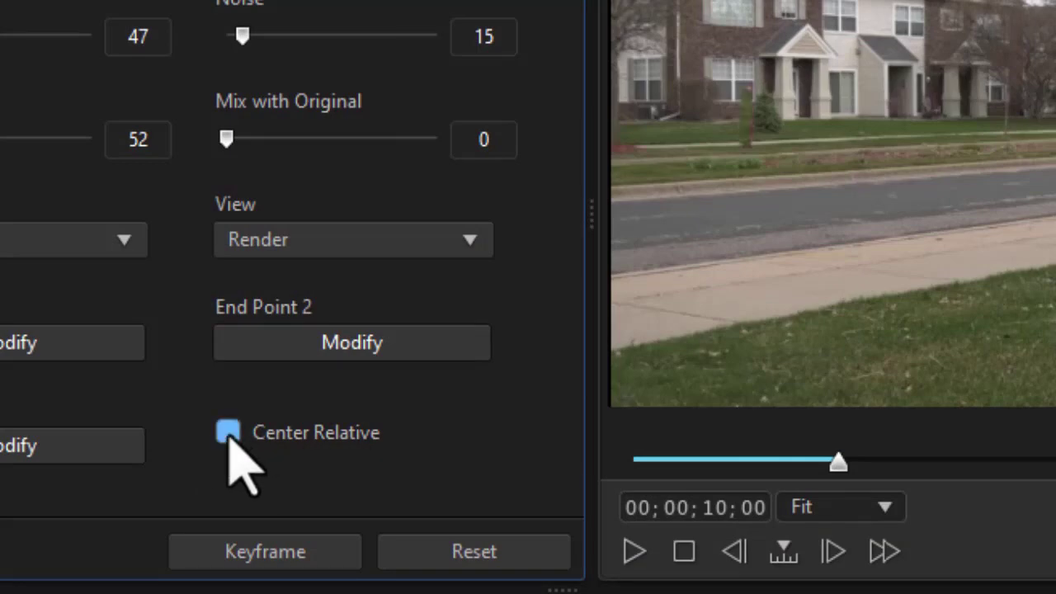
# Step: Uncheck Center Relative for the Clone removal
pyautogui.click(228, 432)
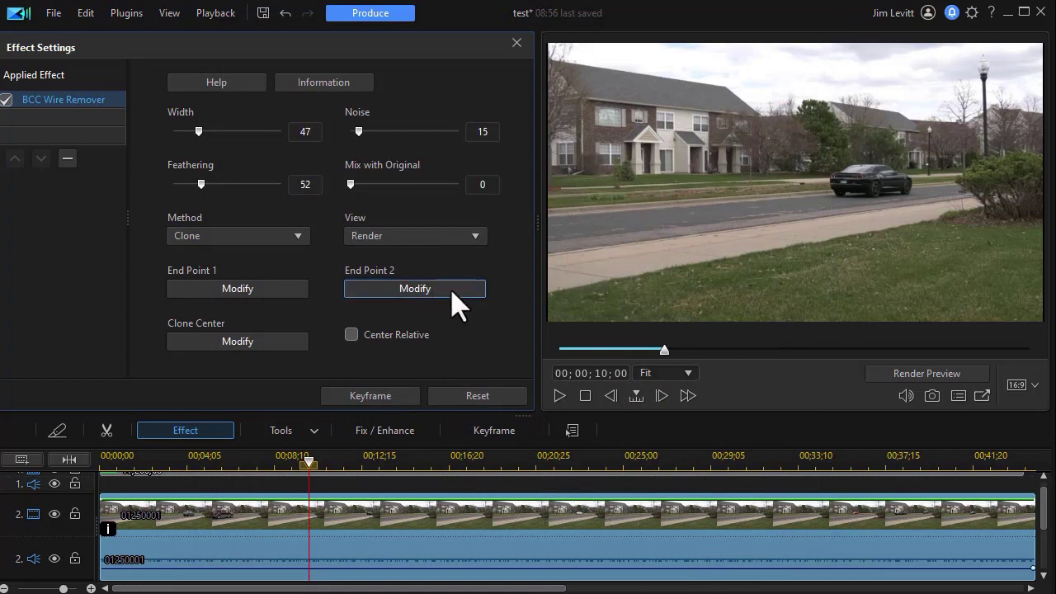
pyautogui.click(299, 241)
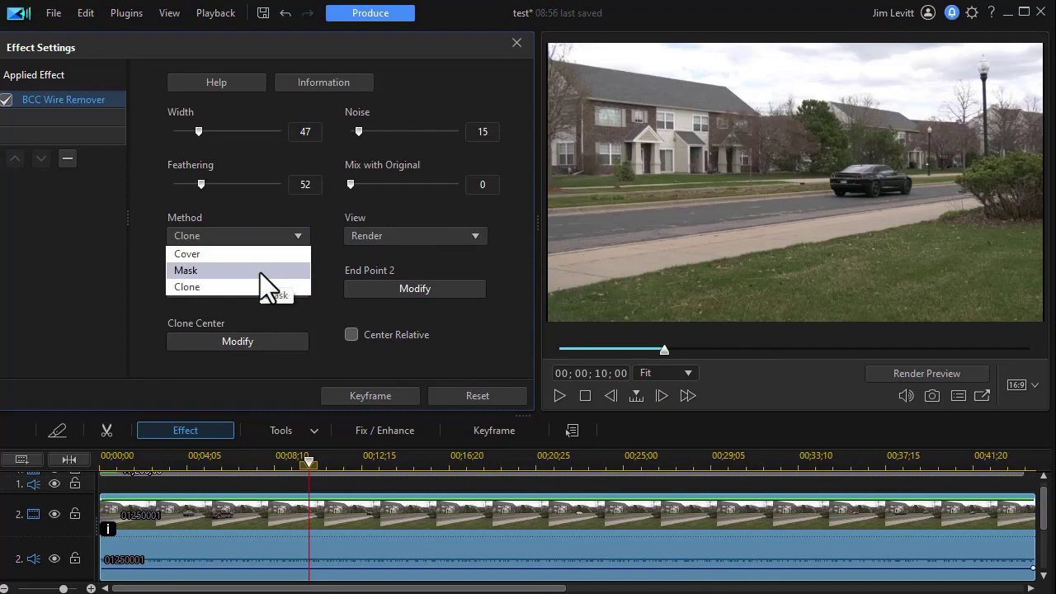
# Step: Choose Mask as the removal method and scroll the timeline tracks
pyautogui.click(260, 271)
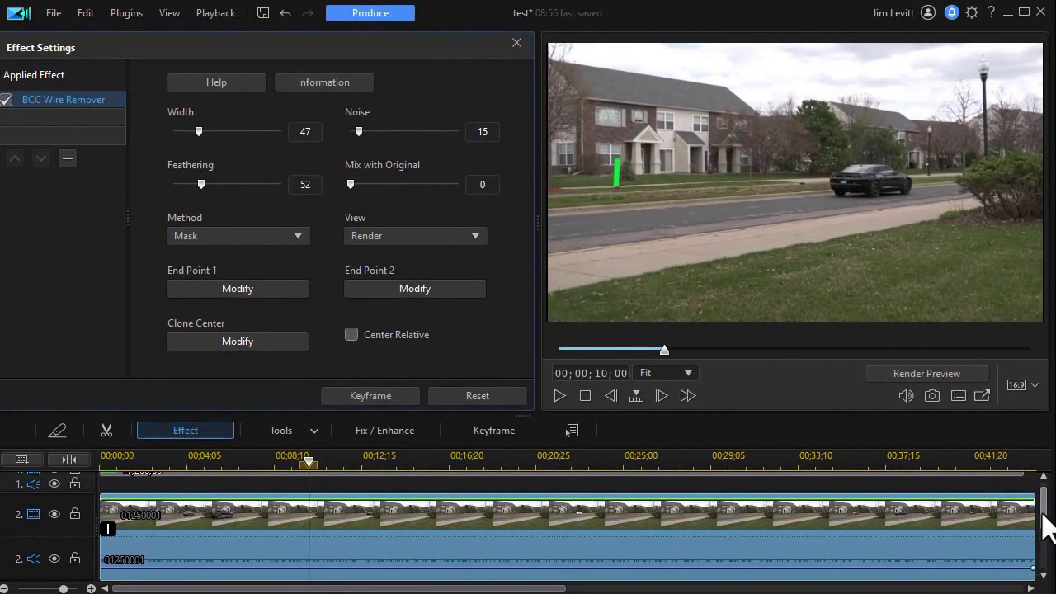
pyautogui.moveTo(1042, 515); pyautogui.dragTo(1041, 498)
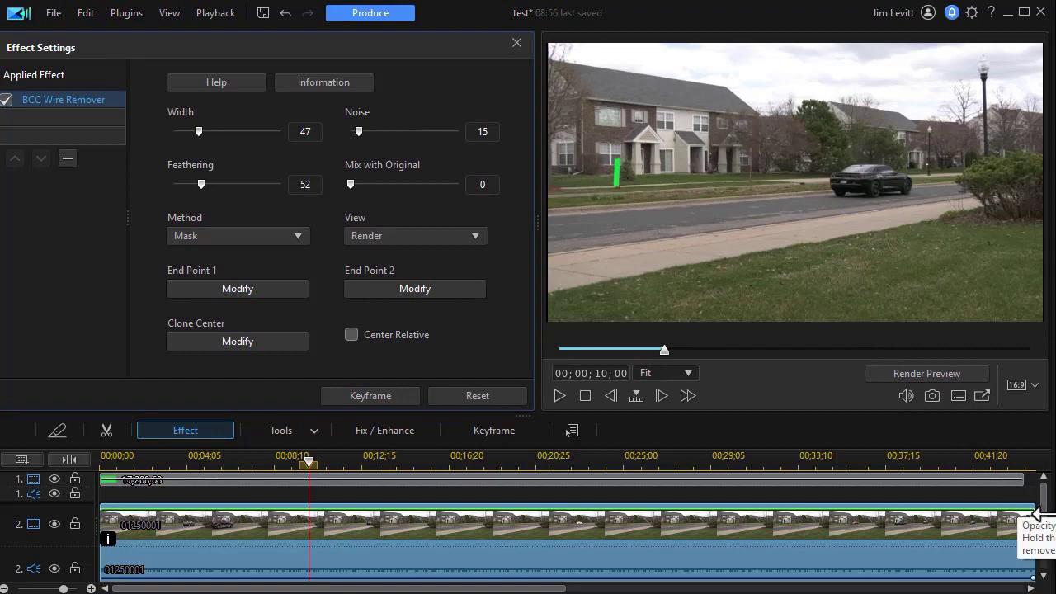
pyautogui.scroll(-2, 1037, 523)
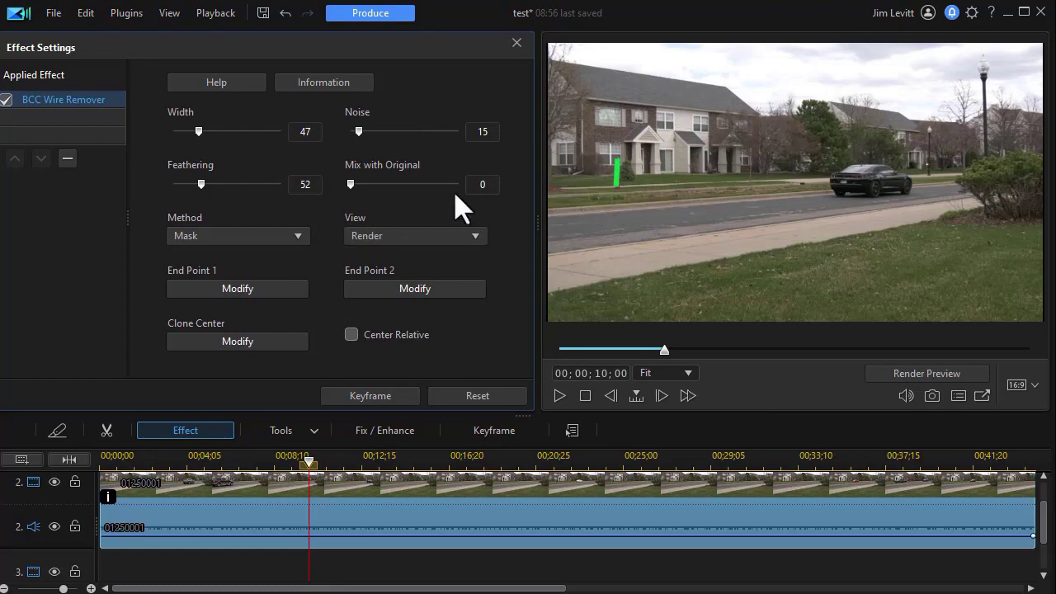
# Step: Switch Method back to Cover, set Mix with Original to 0, lower Feathering and fine-tune Width
pyautogui.click(306, 241)
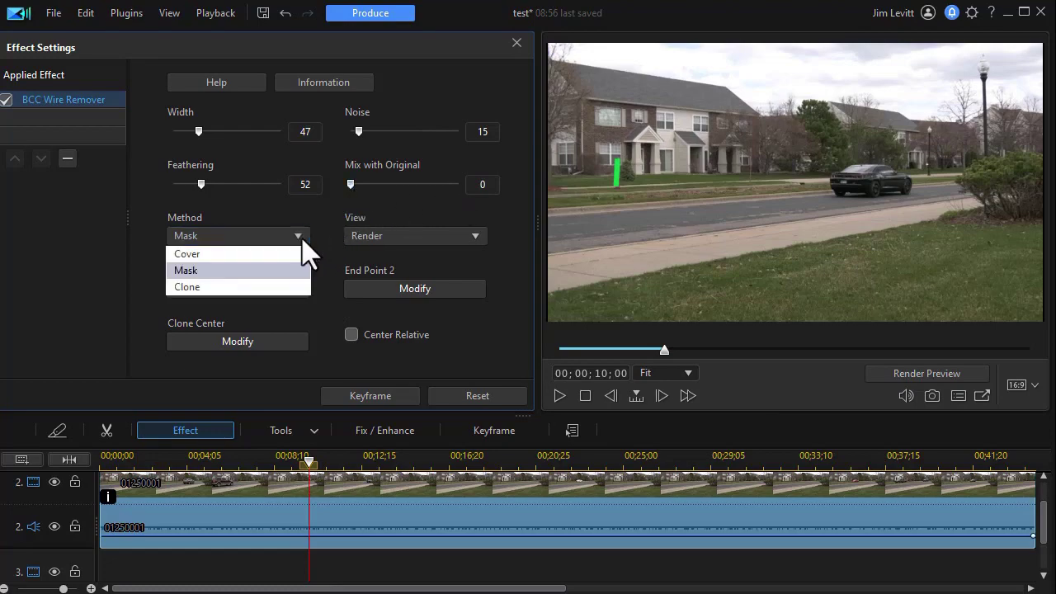
pyautogui.click(274, 253)
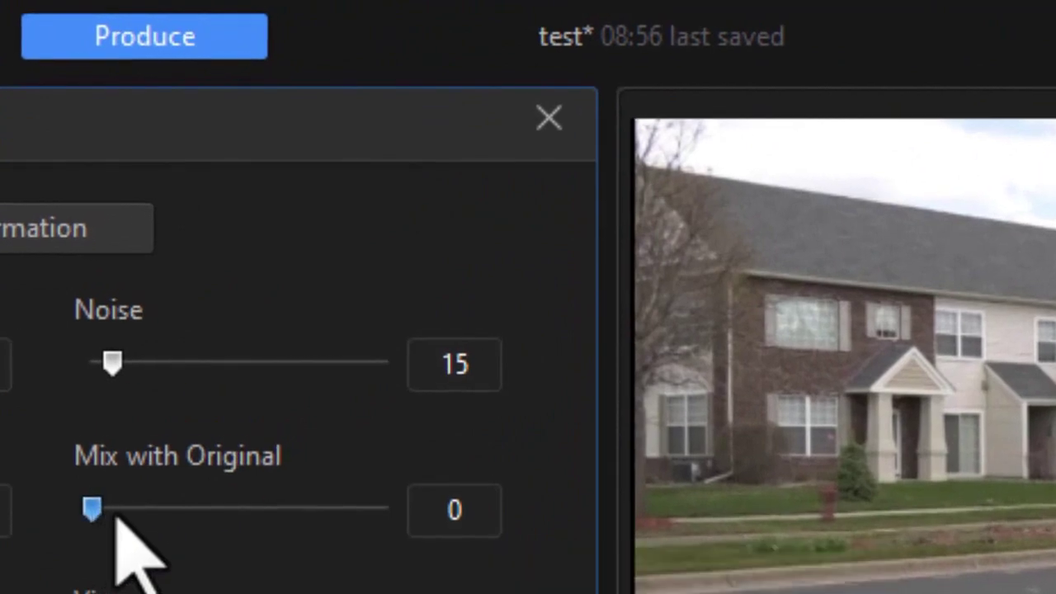
pyautogui.moveTo(267, 310); pyautogui.dragTo(289, 312)
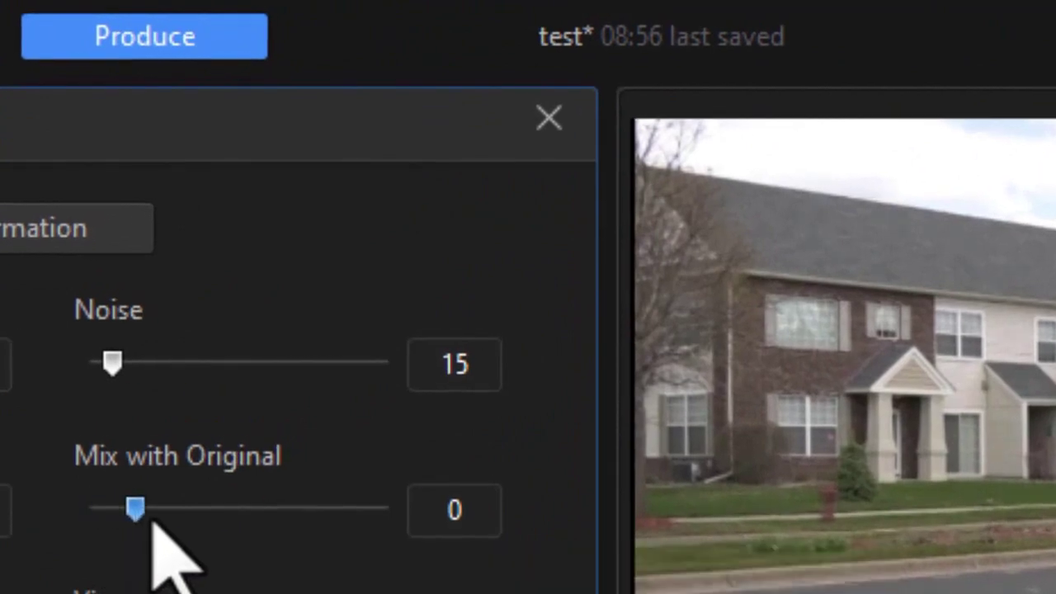
pyautogui.moveTo(151, 518); pyautogui.dragTo(66, 519)
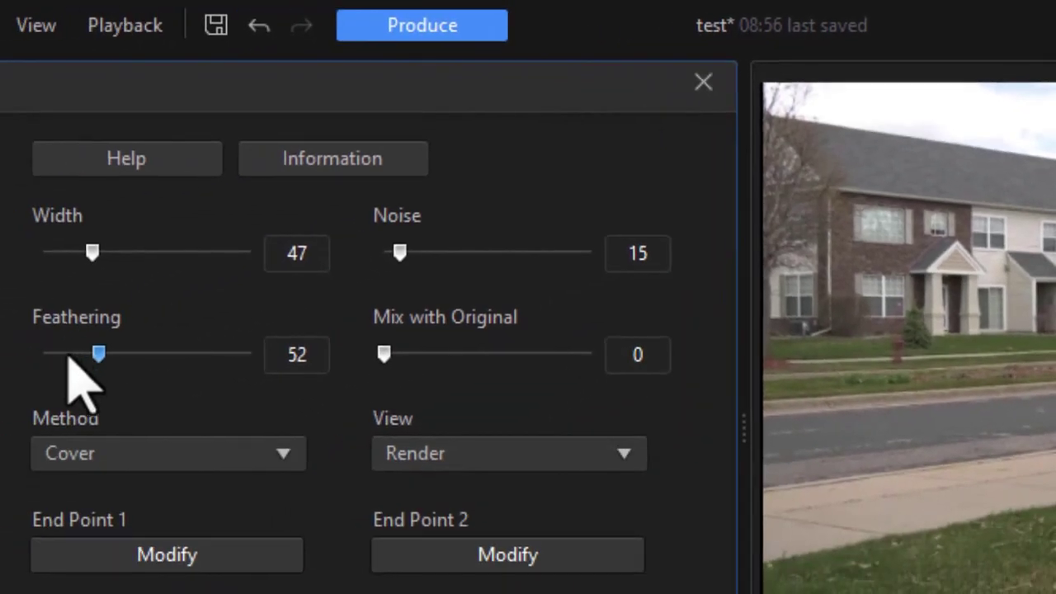
pyautogui.moveTo(69, 357)
pyautogui.mouseDown()
pyautogui.moveTo(30, 342)
pyautogui.moveTo(45, 353)
pyautogui.moveTo(52, 346)
pyautogui.mouseUp()
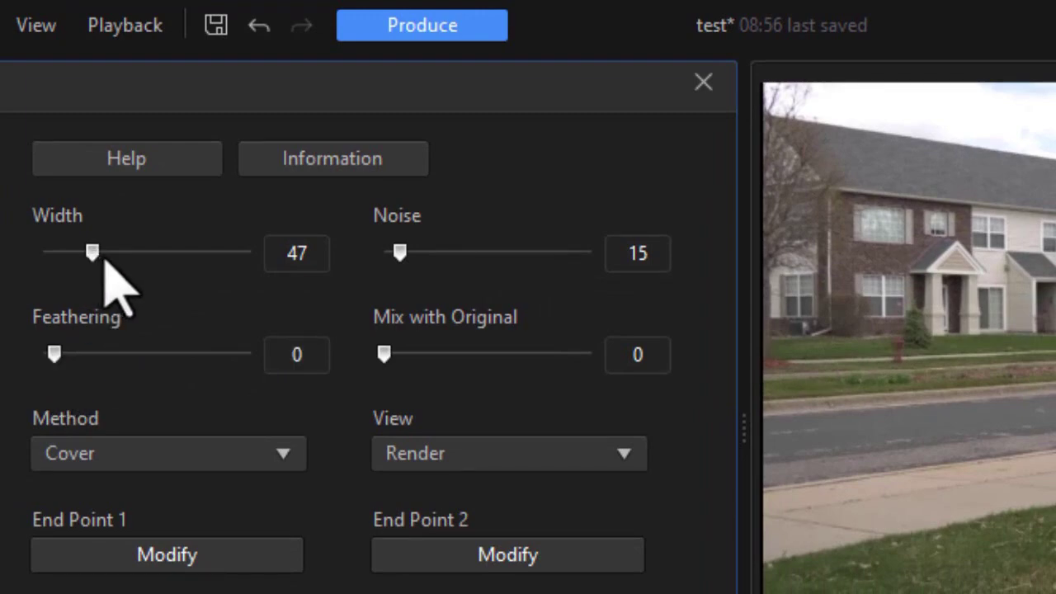
pyautogui.moveTo(105, 257)
pyautogui.mouseDown()
pyautogui.moveTo(91, 239)
pyautogui.moveTo(102, 247)
pyautogui.mouseUp()
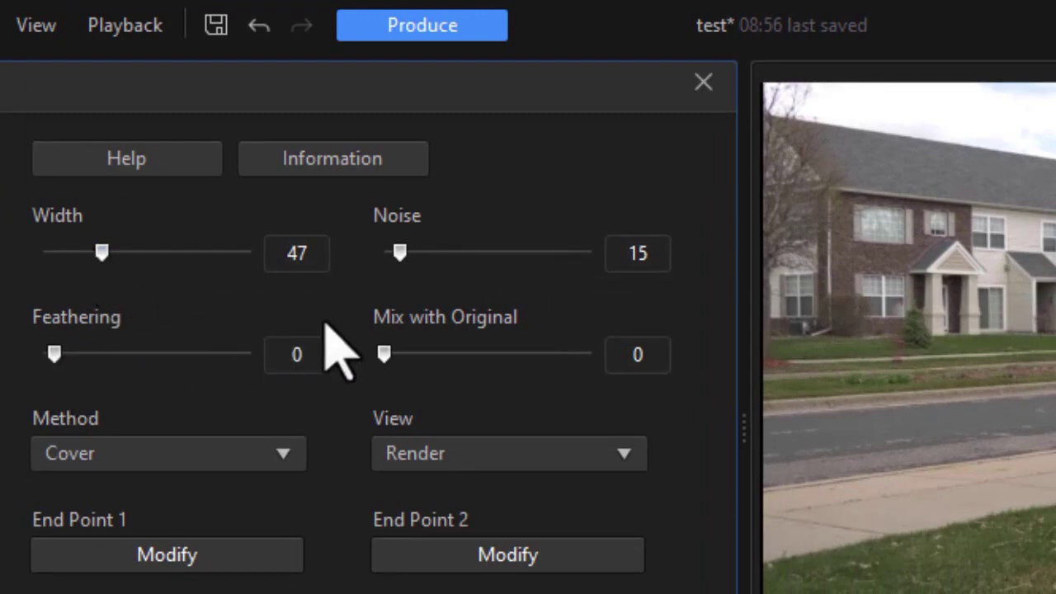